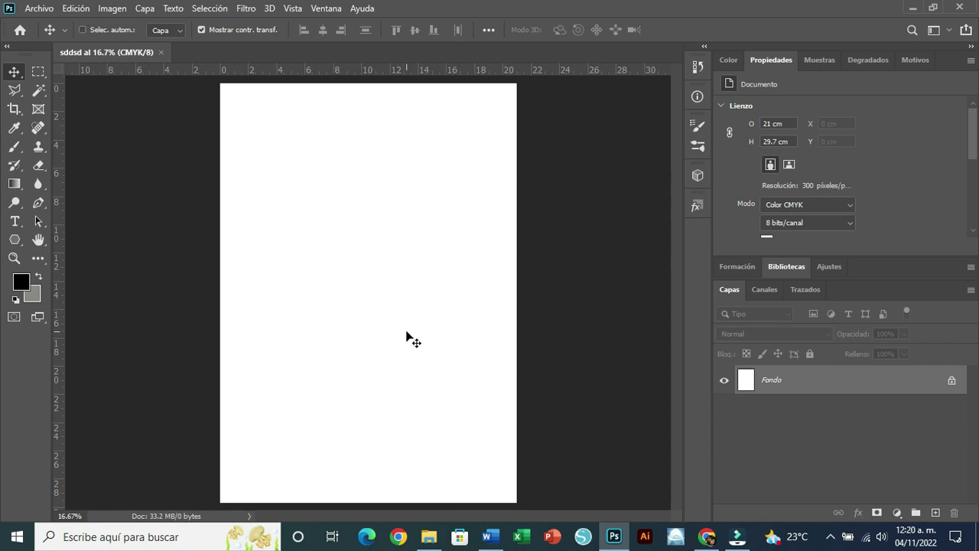
# Paste the copied anime image onto the blank page and place it in the upper part, centred horizontally.
pyautogui.hotkey('ctrl', 'v')
pyautogui.moveTo(420, 292); pyautogui.dragTo(389, 166)
pyautogui.moveTo(397, 206); pyautogui.dragTo(457, 270)
pyautogui.press('Return')
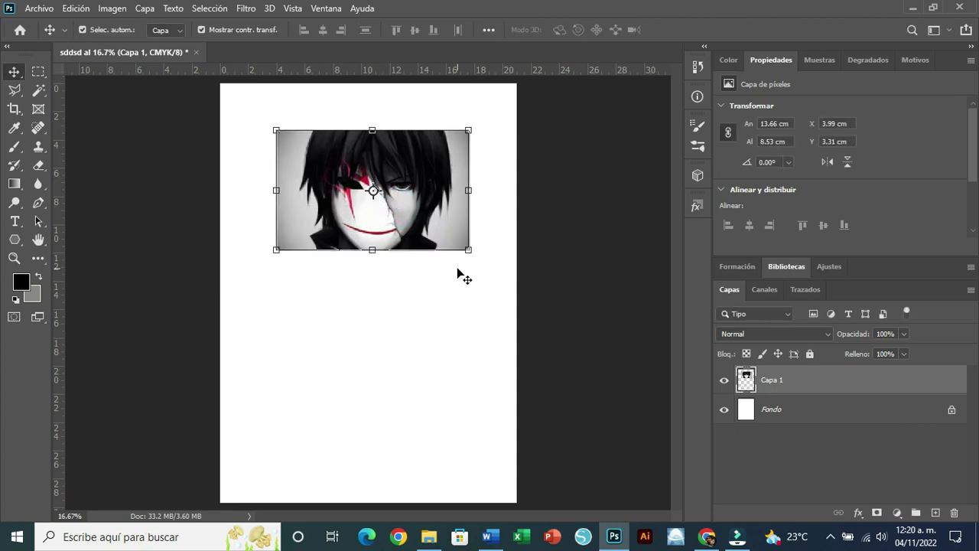
pyautogui.moveTo(458, 269); pyautogui.dragTo(457, 269)
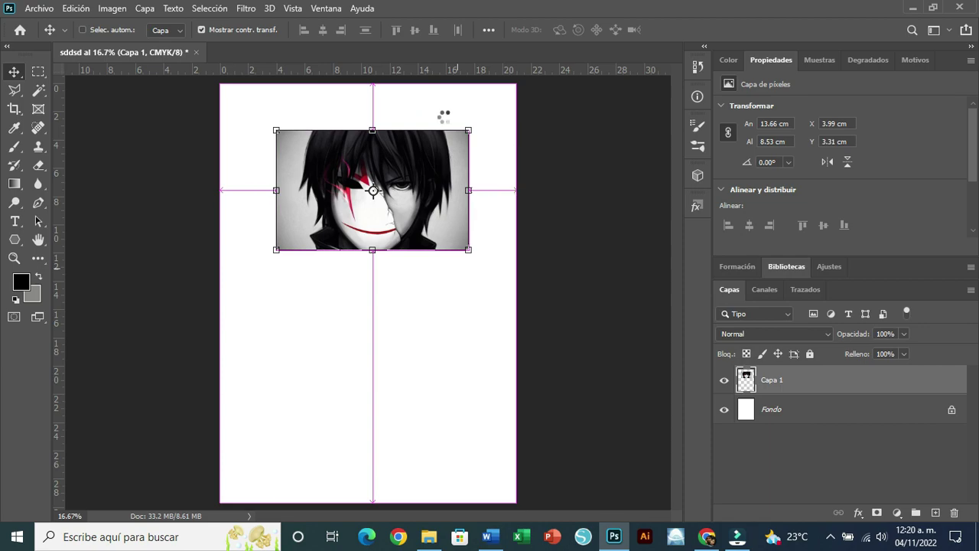
# Open the print settings, keeping EPSON L3110 Series as the printer and portrait as the layout.
pyautogui.hotkey('ctrl', 'p')
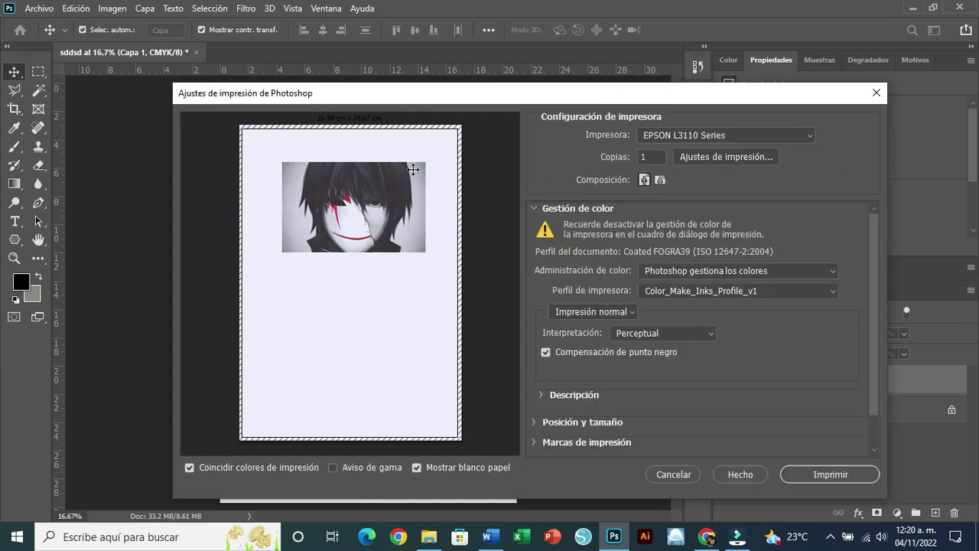
pyautogui.click(720, 139)
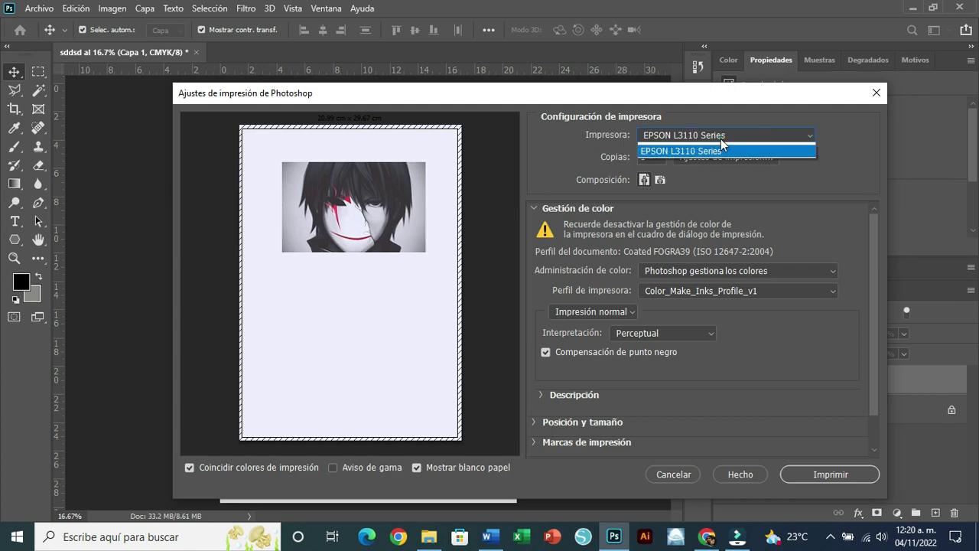
pyautogui.click(682, 222)
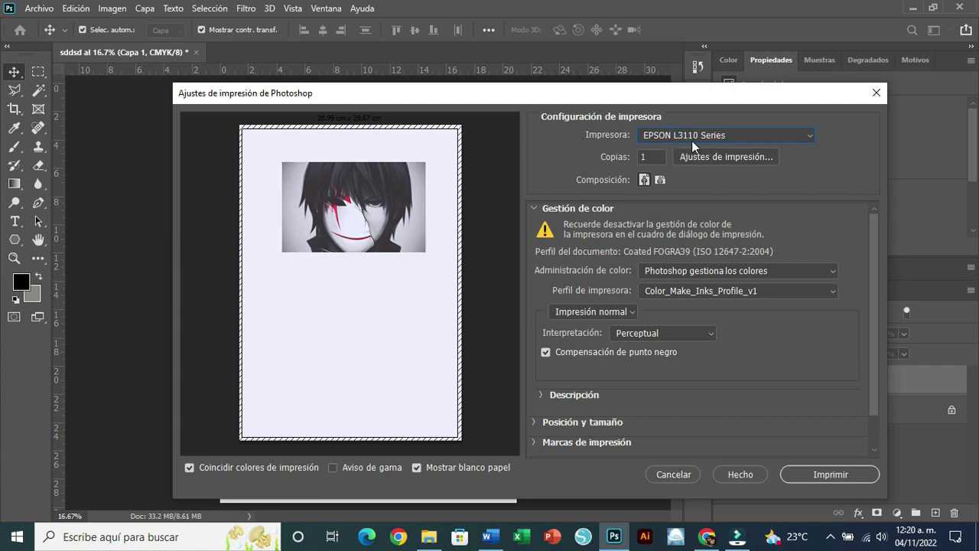
pyautogui.click(644, 179)
# Set color handling to "Photoshop gestiona los colores" and the printer profile to Color_Make_Inks_Profile_v1.
pyautogui.click(686, 272)
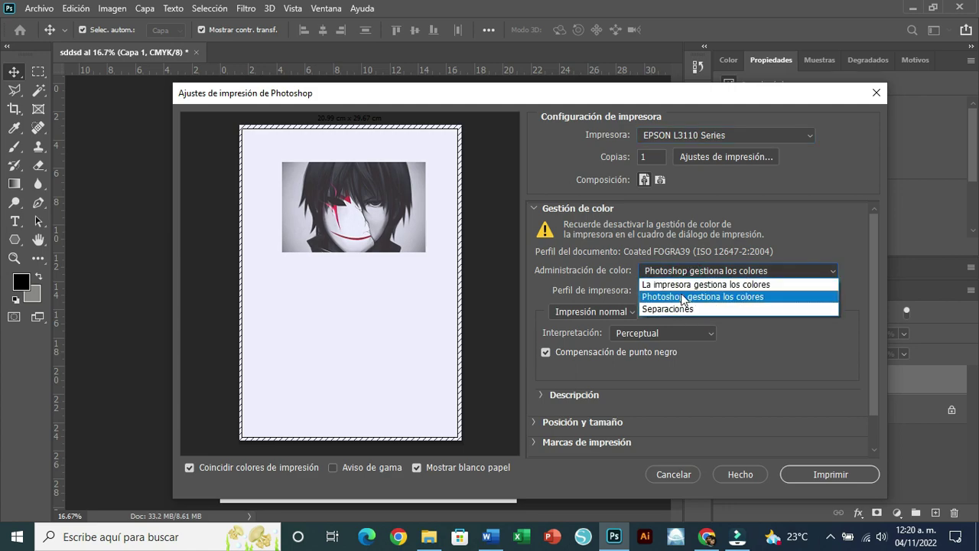
pyautogui.click(683, 298)
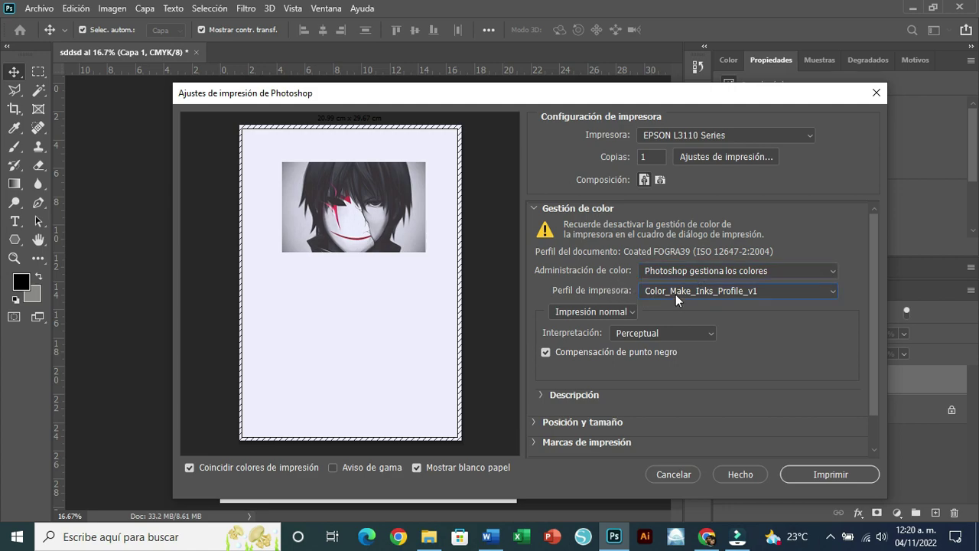
pyautogui.click(676, 295)
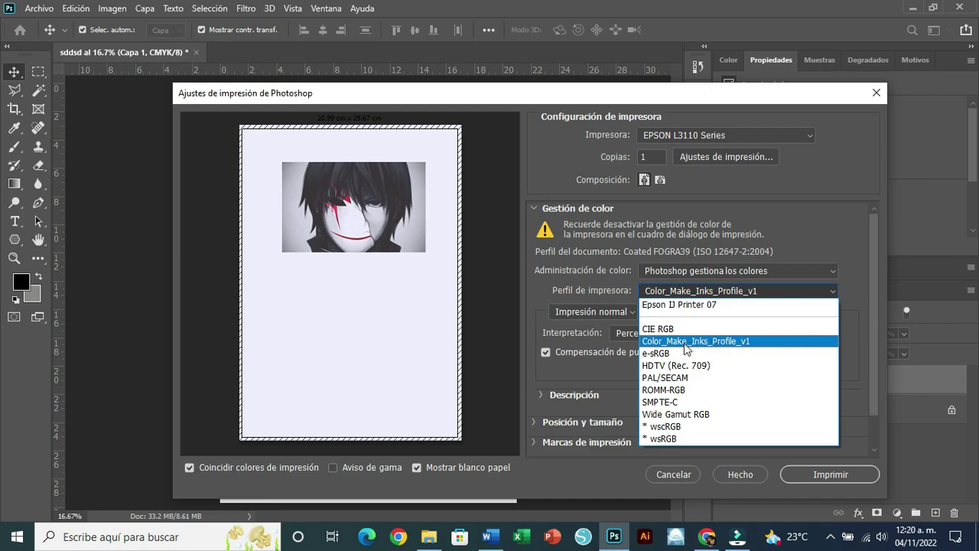
pyautogui.click(684, 344)
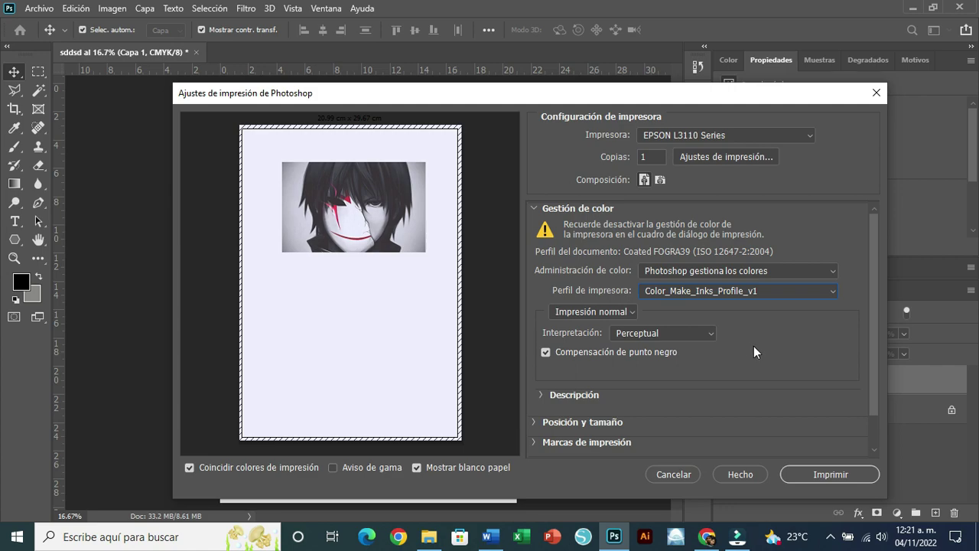
# Switch to Chrome, find the Color Make profile link in the ICC article, and start its download, cancelling the save.
pyautogui.click(708, 538)
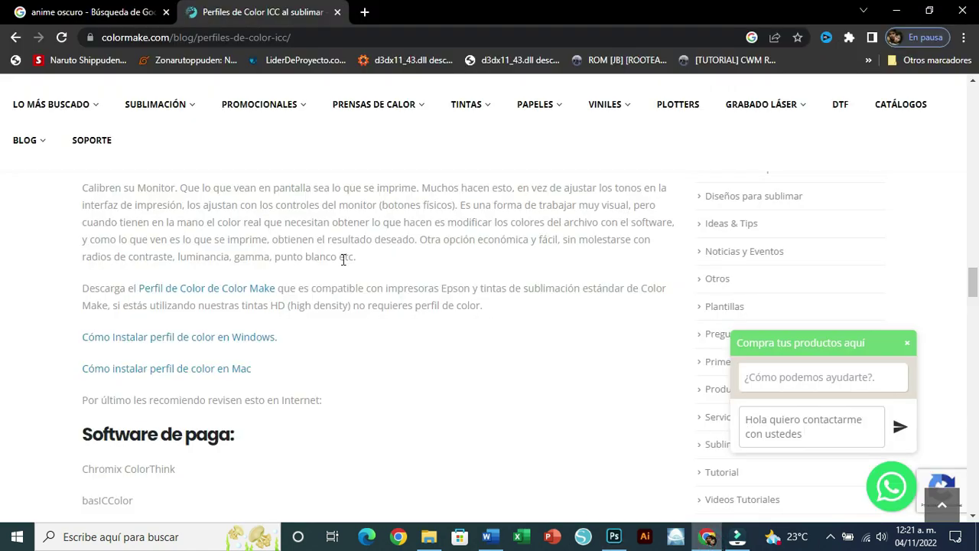
pyautogui.scroll(3, 343, 258)
pyautogui.scroll(-2, 343, 258)
pyautogui.scroll(4, 343, 258)
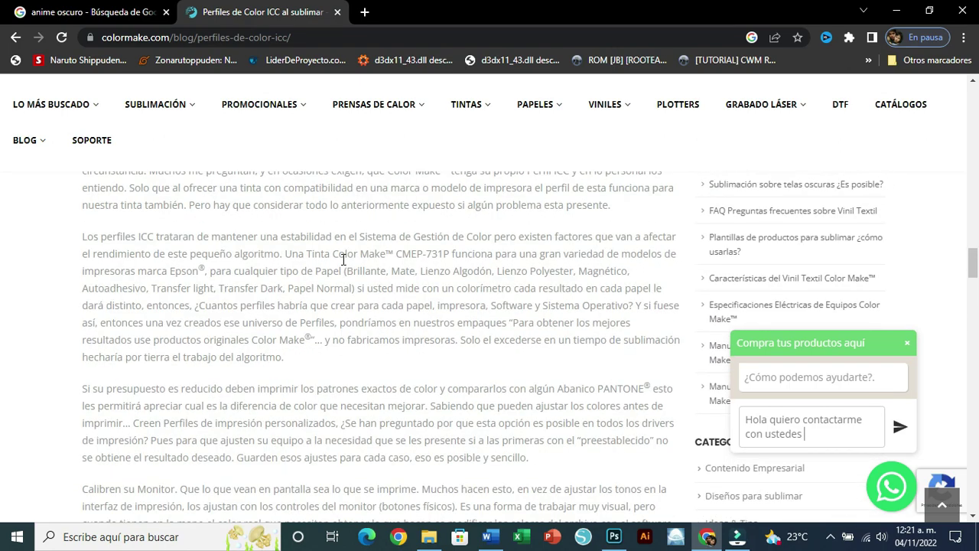
pyautogui.scroll(-2, 343, 265)
pyautogui.scroll(-4, 341, 265)
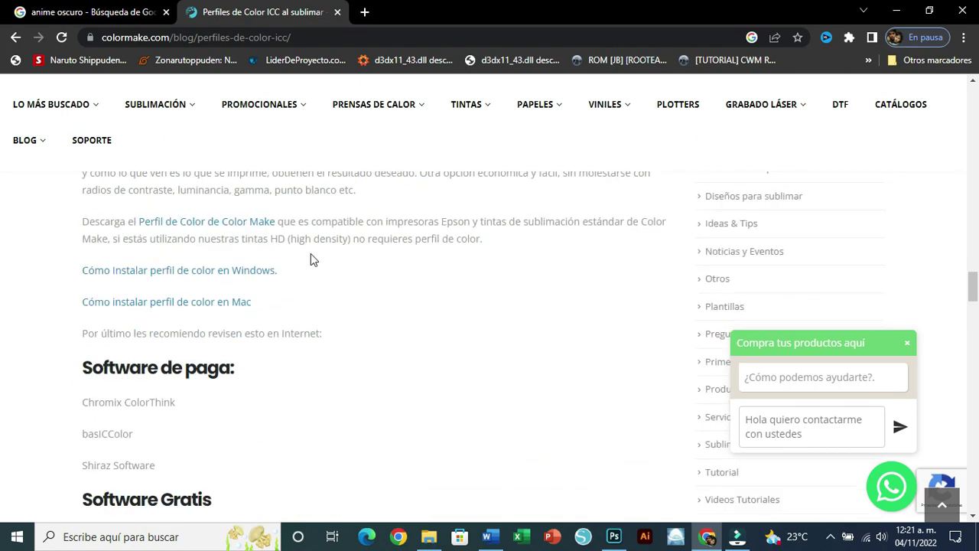
pyautogui.click(209, 224)
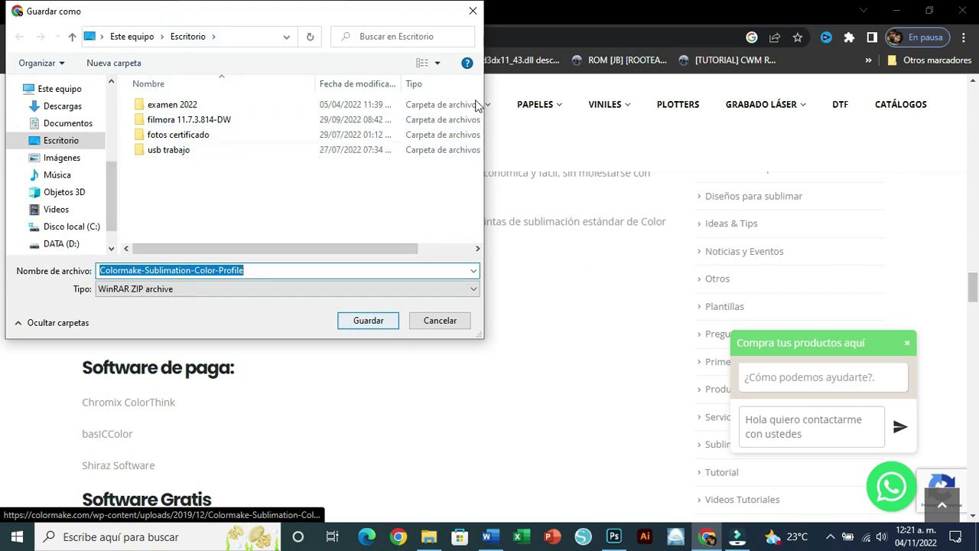
pyautogui.click(474, 11)
# Switch to File Explorer and inspect the contents of the Colormake-Sublimation-Color-Profile archive in Descargas, closing the archive when done.
pyautogui.click(429, 536)
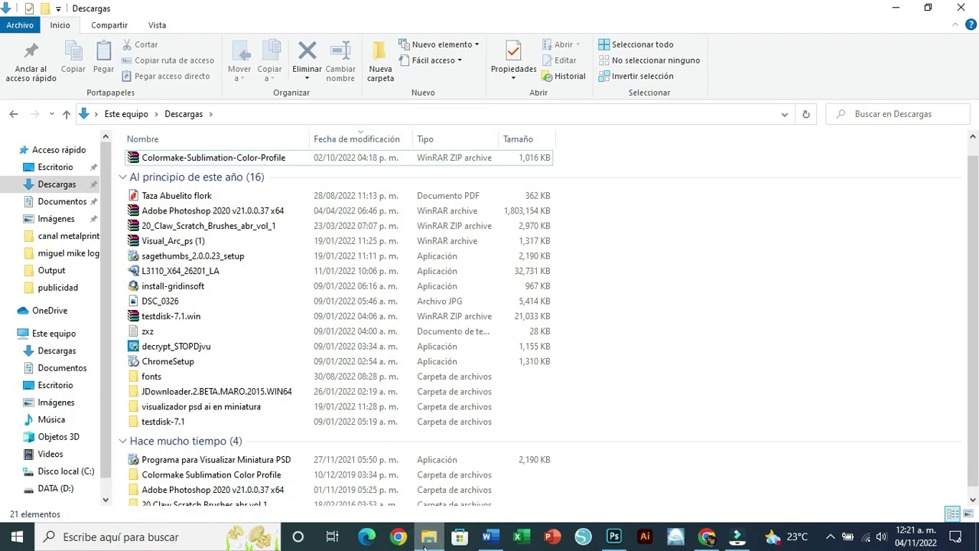
pyautogui.click(198, 158)
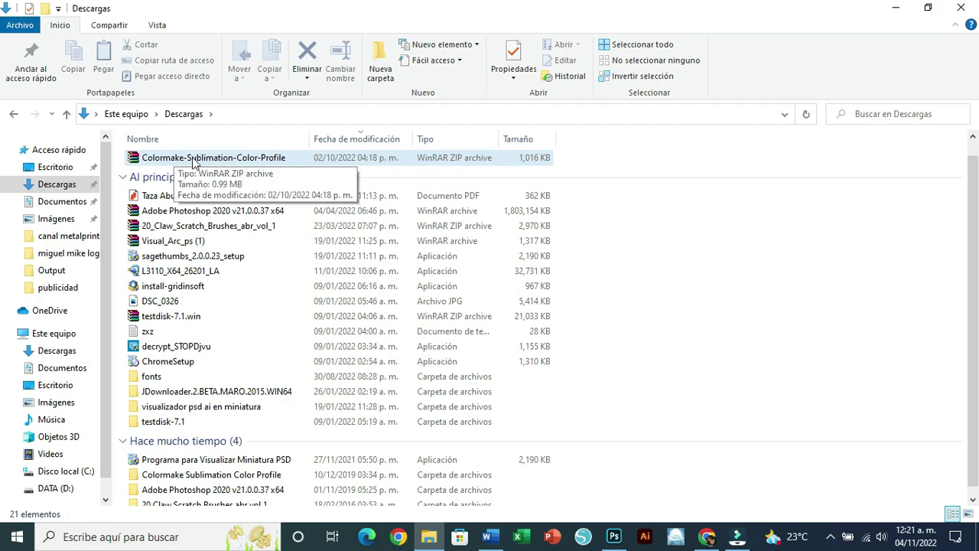
pyautogui.click(193, 160)
pyautogui.doubleClick(193, 160)
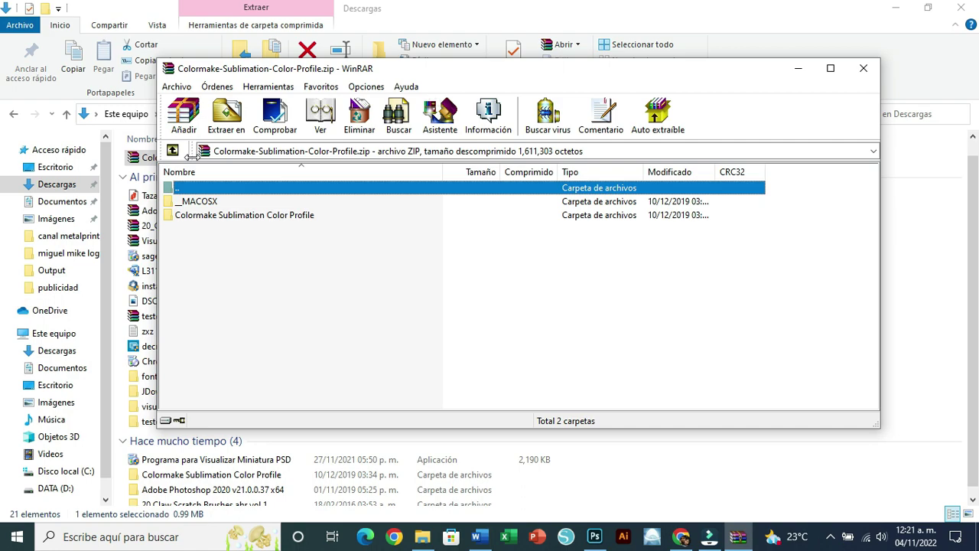
pyautogui.click(204, 221)
pyautogui.click(205, 204)
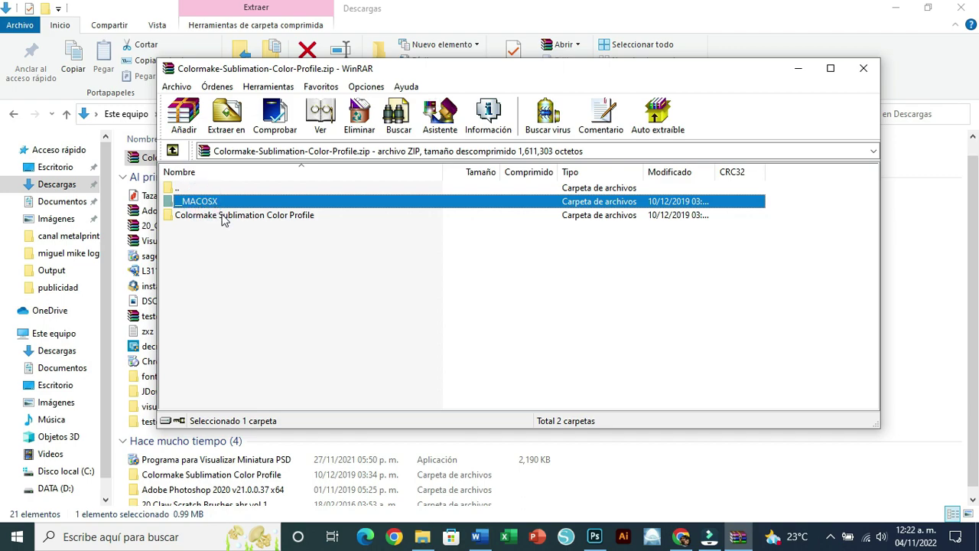
pyautogui.click(224, 217)
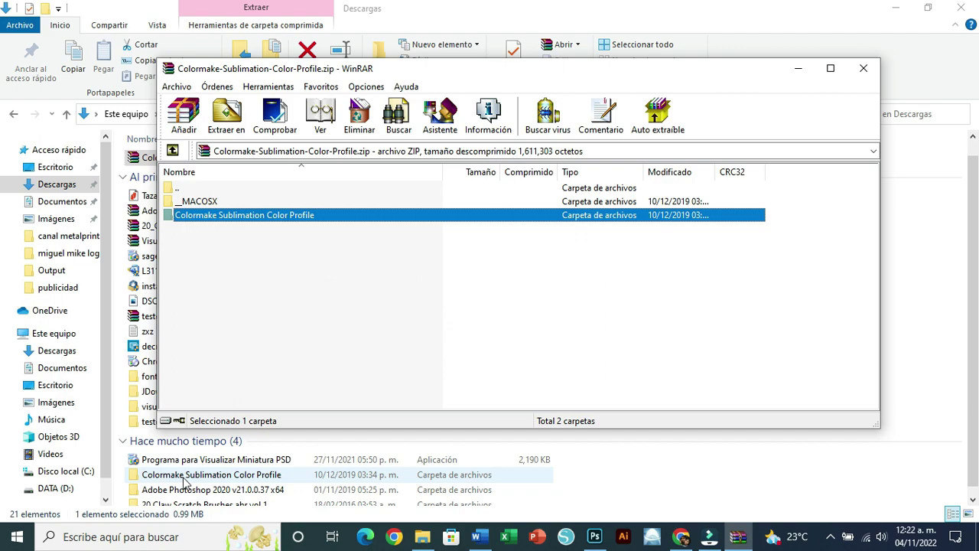
pyautogui.click(869, 69)
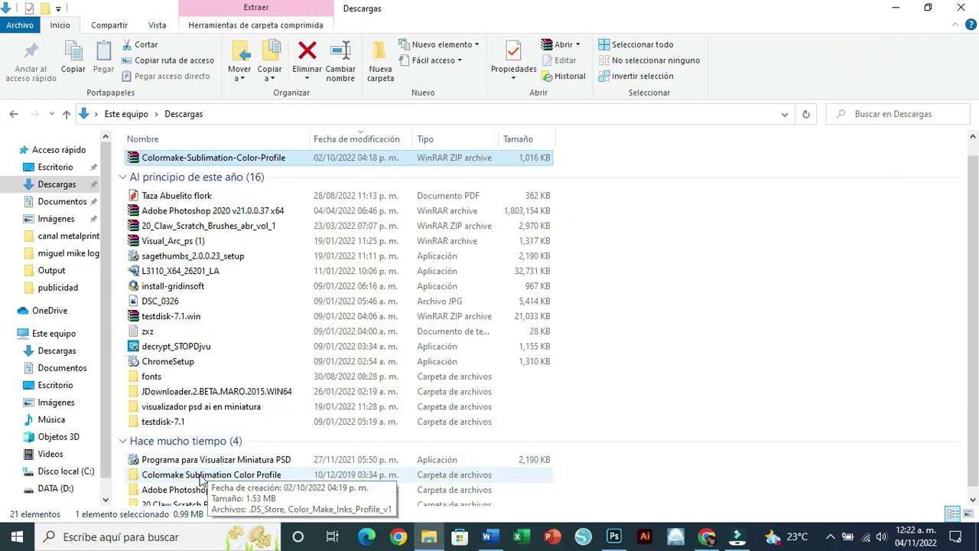
# Install the Color_Make_Inks_Profile_v1 ICC profile from the extracted Colormake Sublimation Color Profile folder.
pyautogui.doubleClick(200, 479)
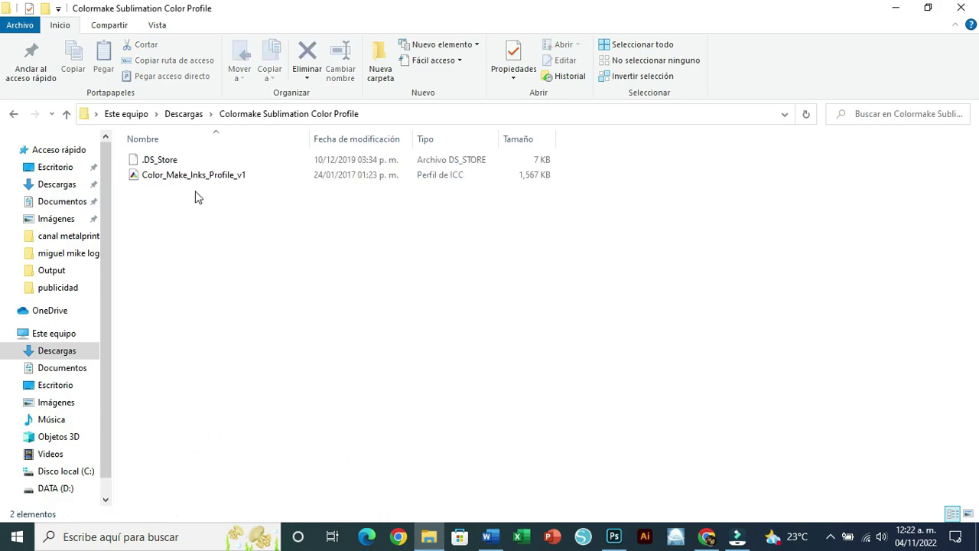
pyautogui.doubleClick(186, 175)
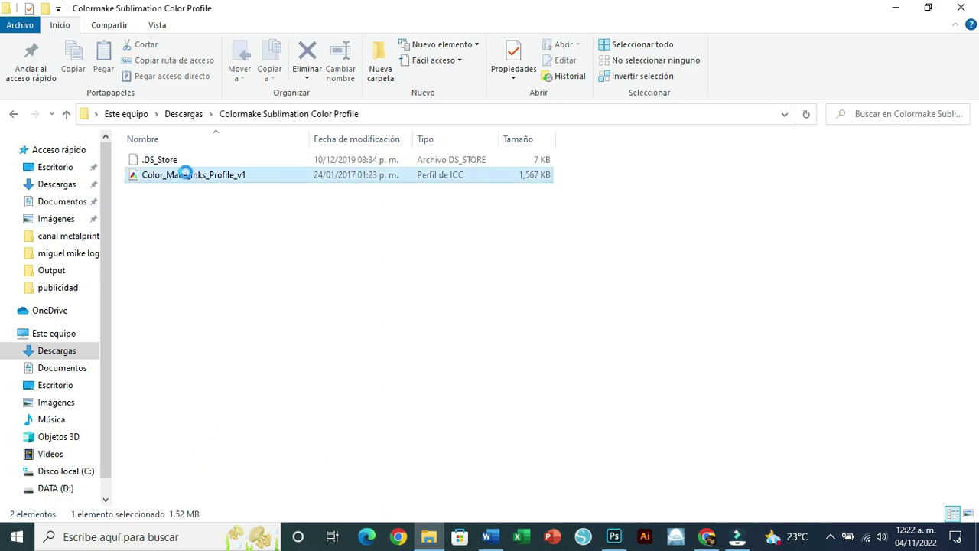
pyautogui.rightClick(187, 175)
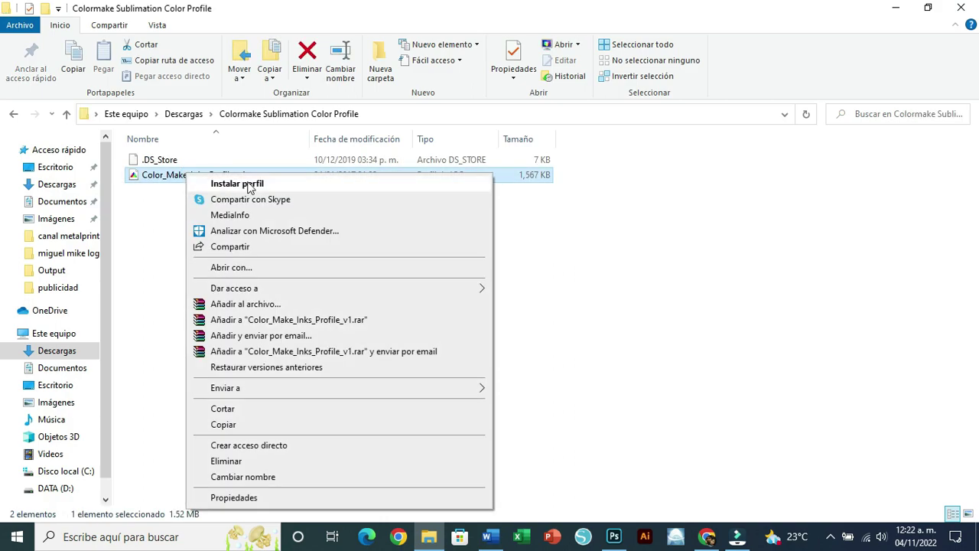
pyautogui.click(147, 199)
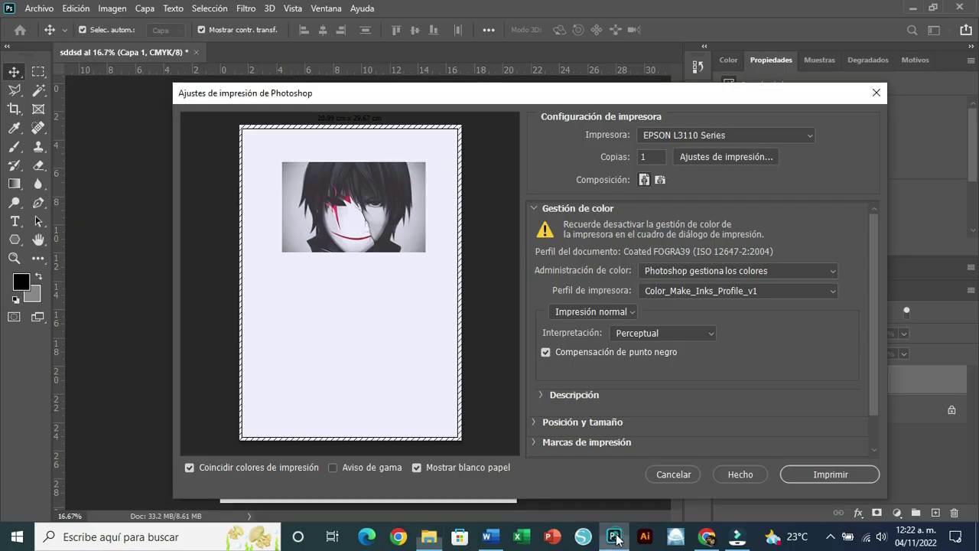
# Switch back to Photoshop and select Color_Make_Inks_Profile_v1 as the printer profile in the print settings.
pyautogui.click(614, 537)
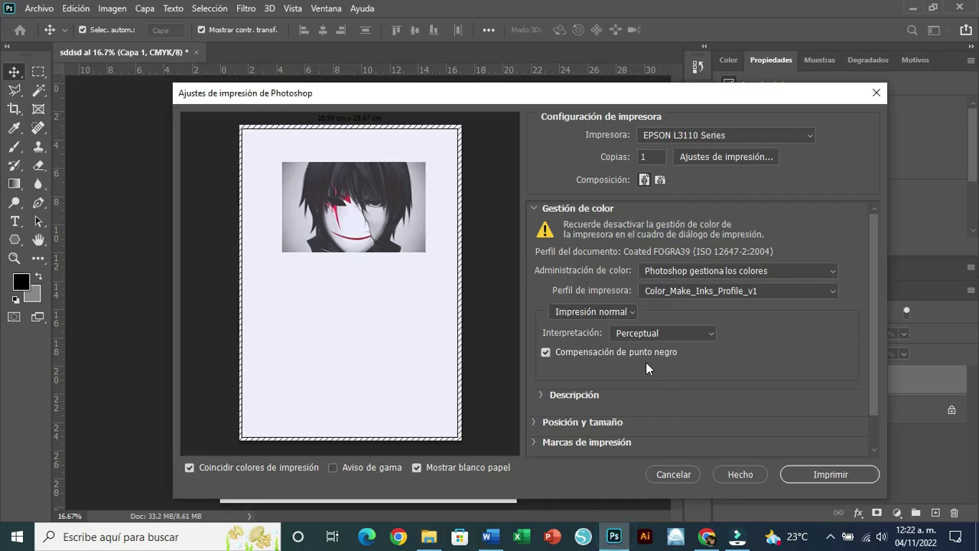
pyautogui.click(697, 293)
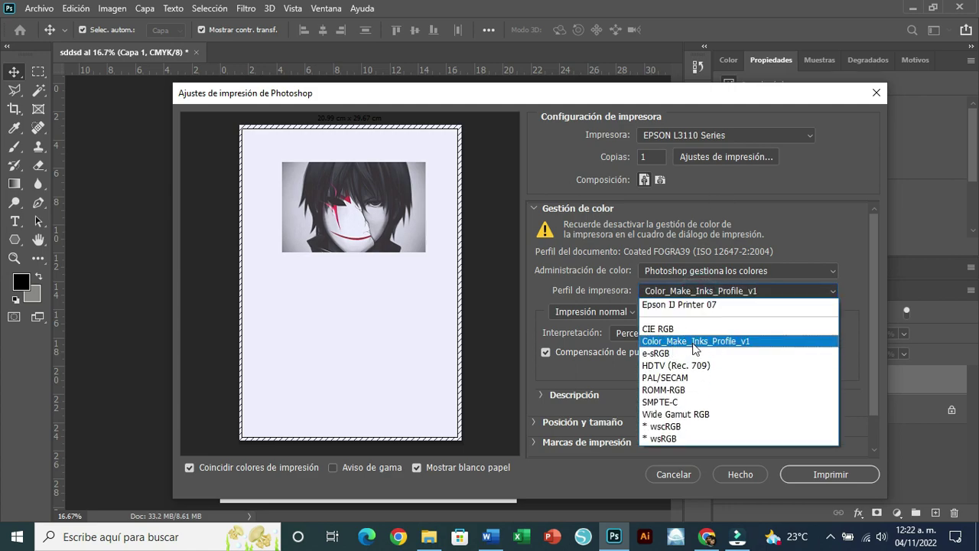
pyautogui.click(694, 343)
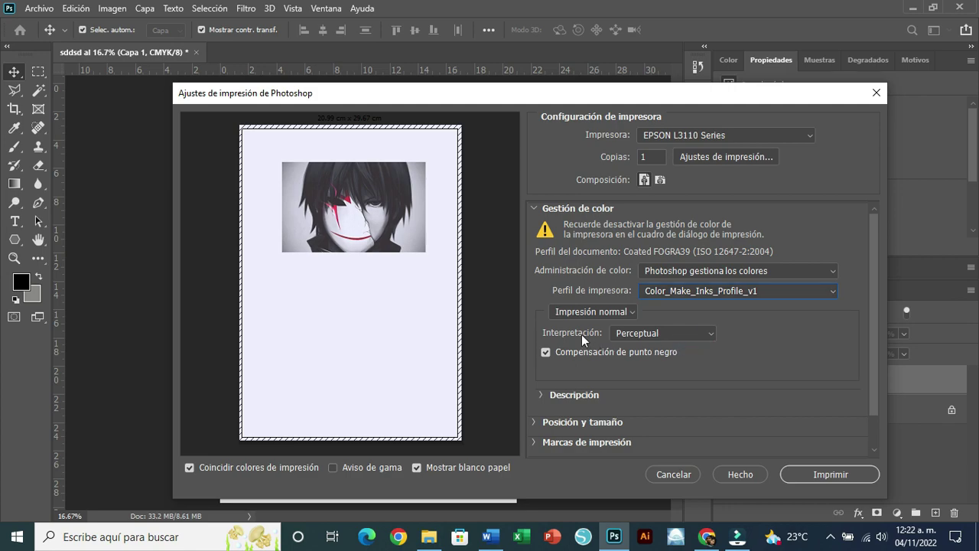
# Try the Colorimétrico relativo rendering intent and set the interpretation back to Perceptual.
pyautogui.click(692, 334)
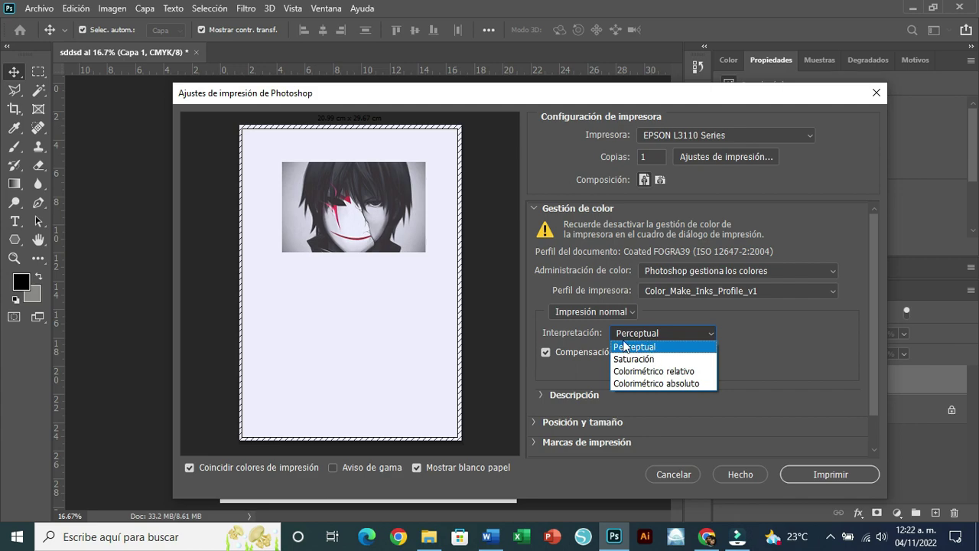
pyautogui.click(654, 346)
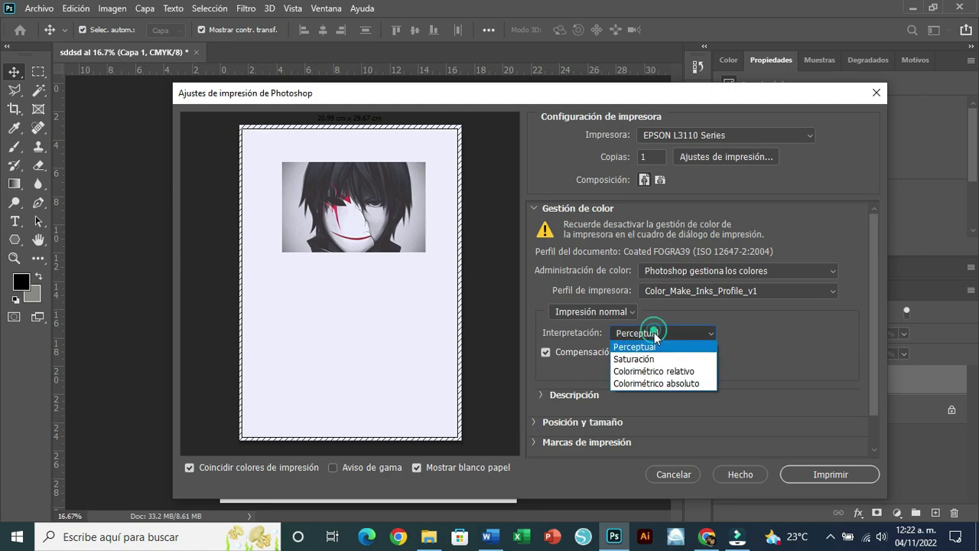
pyautogui.click(668, 371)
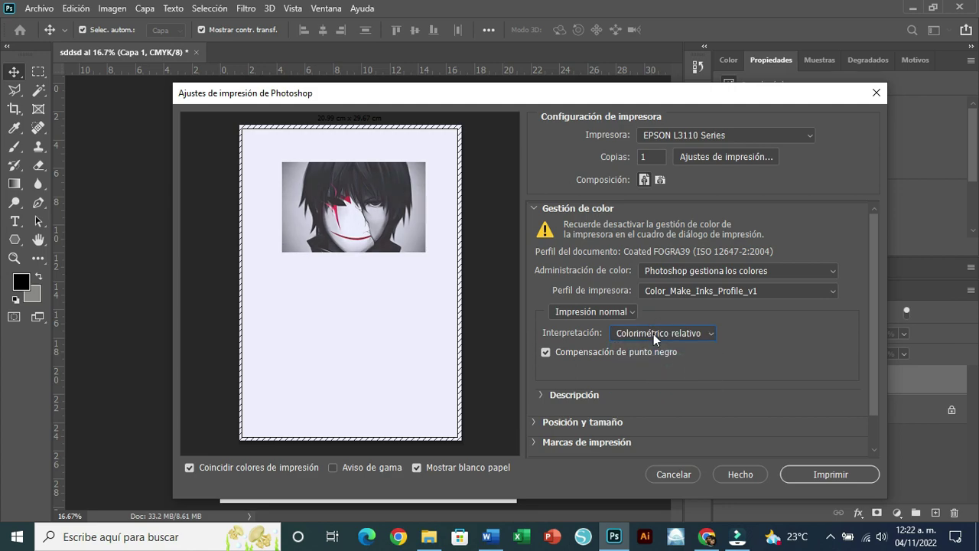
pyautogui.click(653, 335)
pyautogui.click(652, 349)
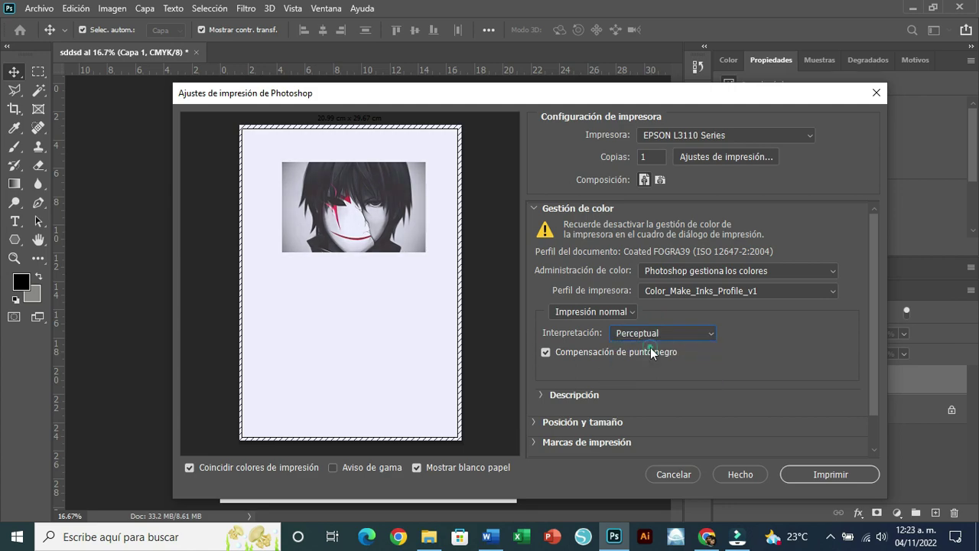
pyautogui.click(664, 330)
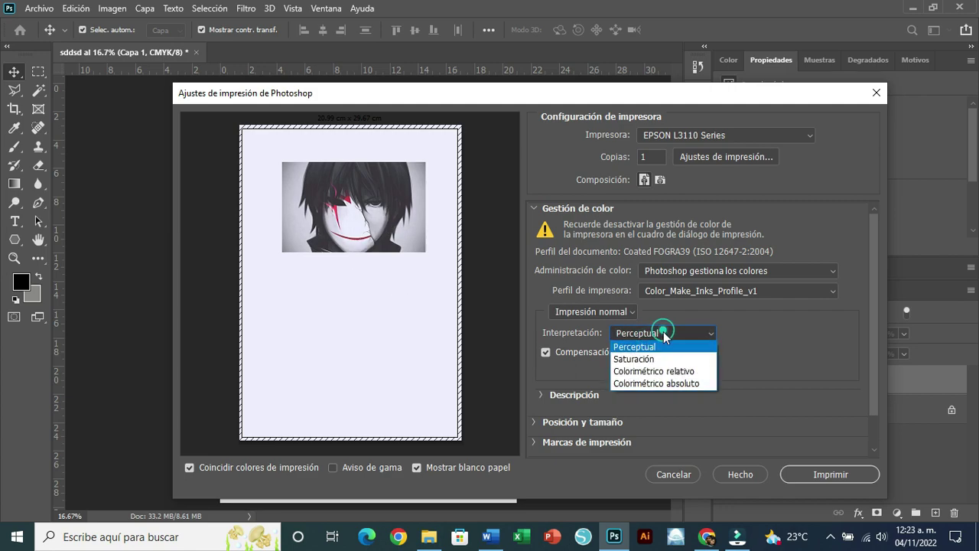
pyautogui.click(662, 371)
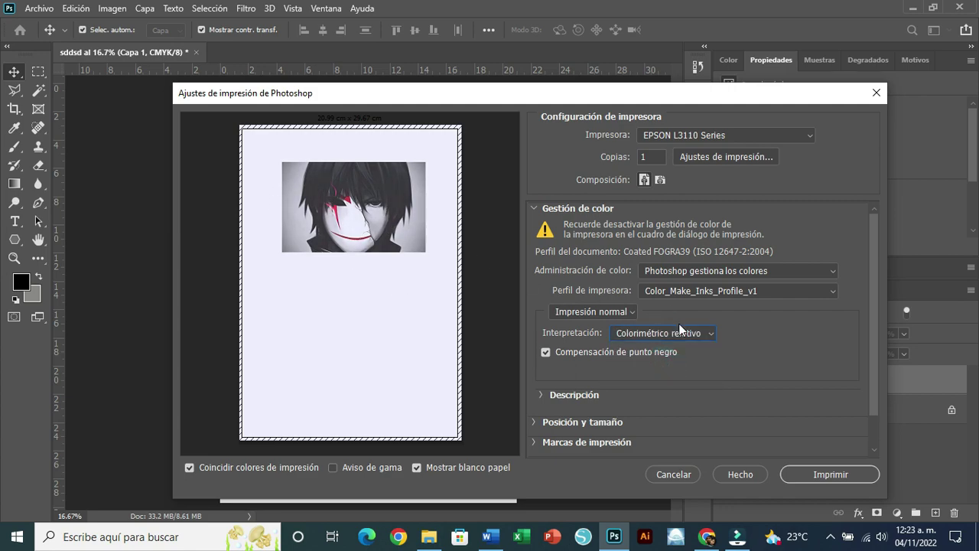
pyautogui.click(665, 329)
pyautogui.click(642, 346)
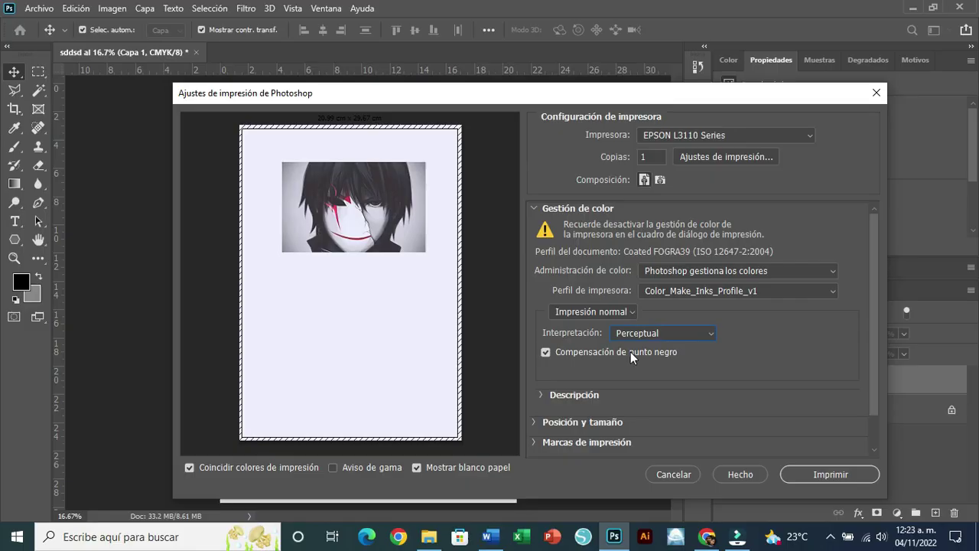
# Open the EPSON L3110 driver properties and choose A4 (210 x 297 mm) as the document size.
pyautogui.click(731, 158)
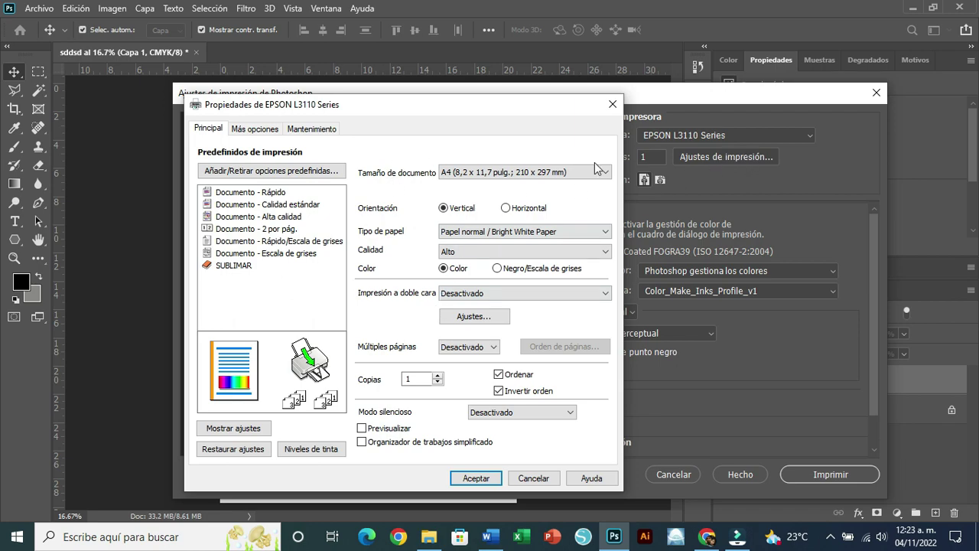
pyautogui.click(459, 172)
pyautogui.click(493, 174)
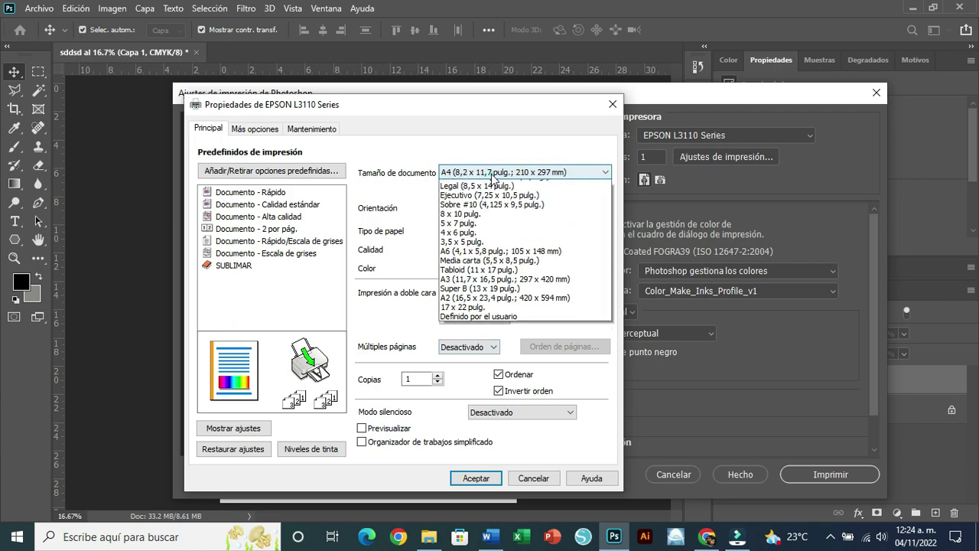
pyautogui.click(458, 187)
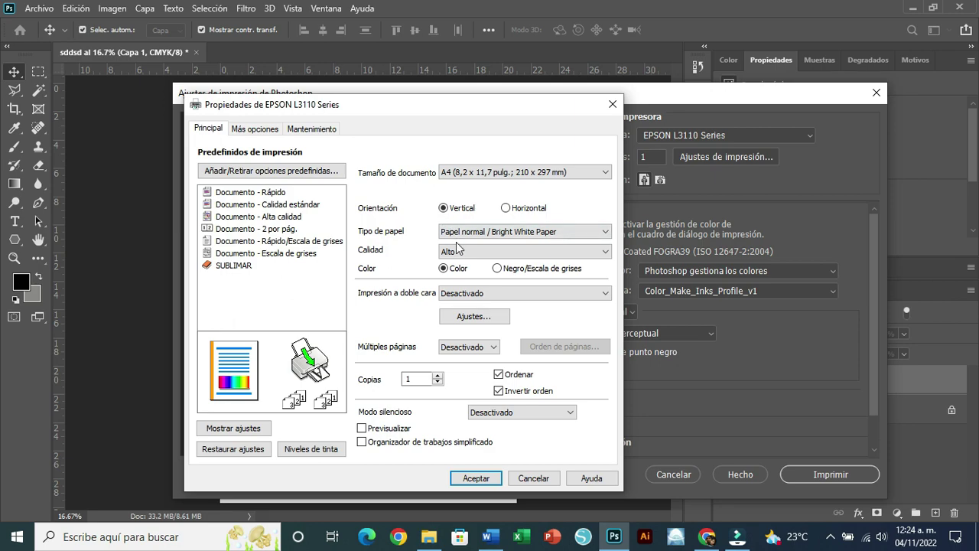
# Set the paper type to Papel normal / Bright White Paper and the print quality to Alto.
pyautogui.click(514, 234)
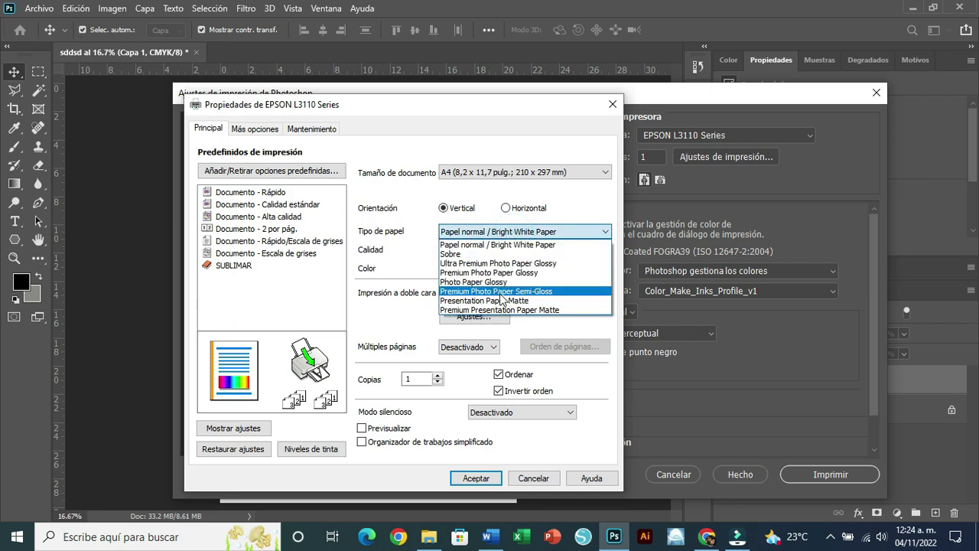
pyautogui.click(506, 242)
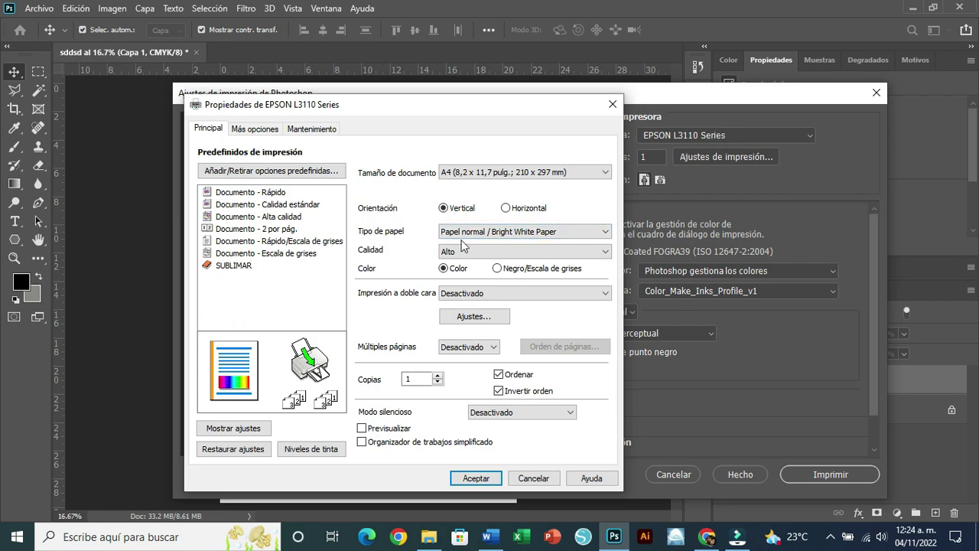
pyautogui.click(457, 256)
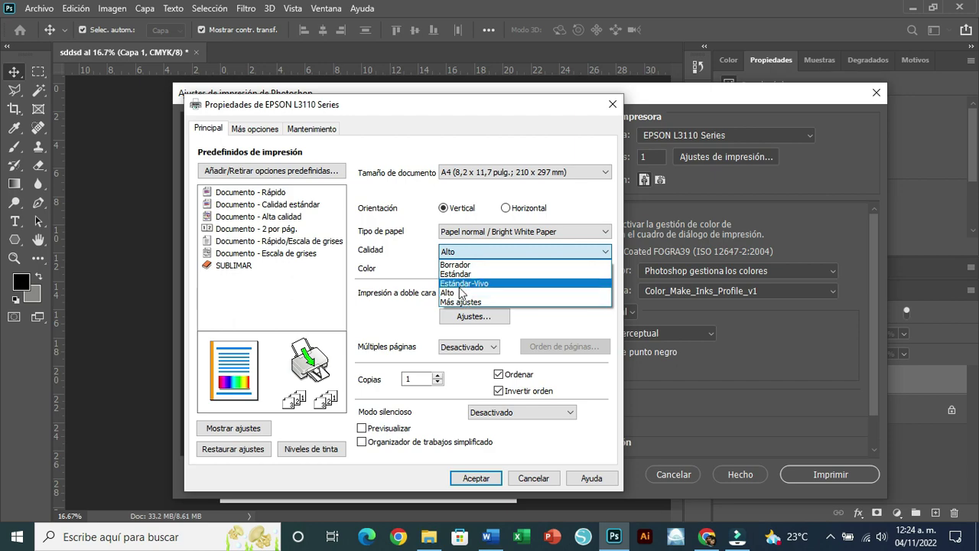
pyautogui.click(457, 294)
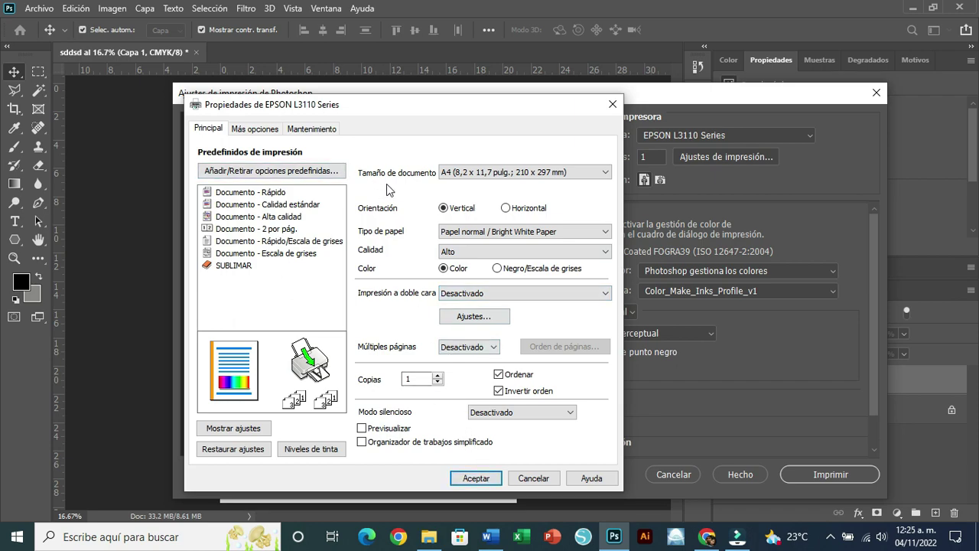
# In the driver's additional options, keep the document size at A4 and the output paper at Igual que tamaño del documento.
pyautogui.click(270, 132)
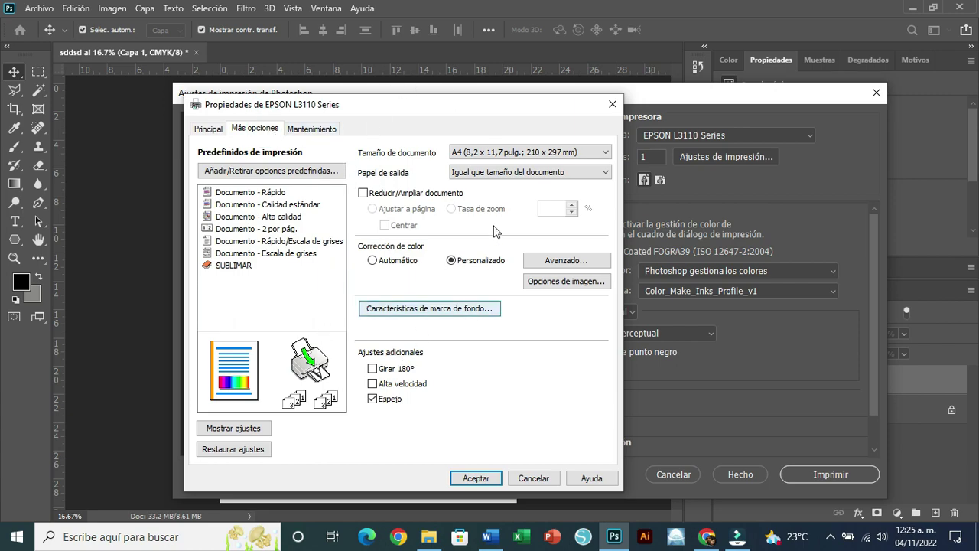
pyautogui.click(460, 153)
pyautogui.click(474, 162)
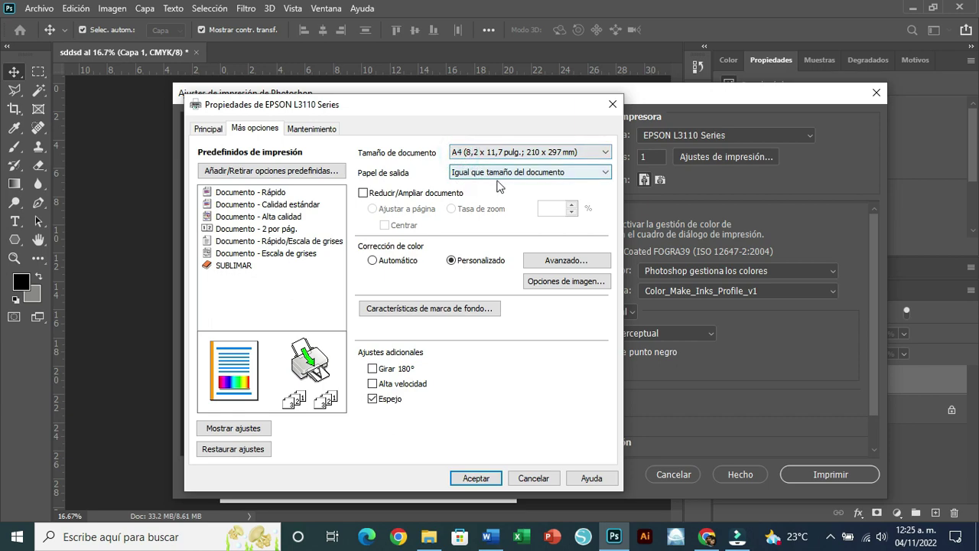
pyautogui.click(528, 173)
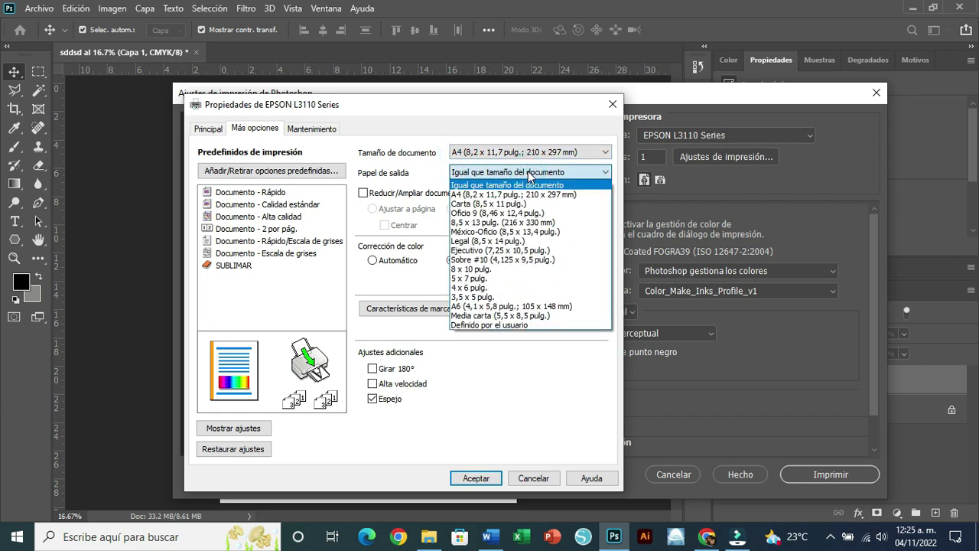
pyautogui.click(527, 173)
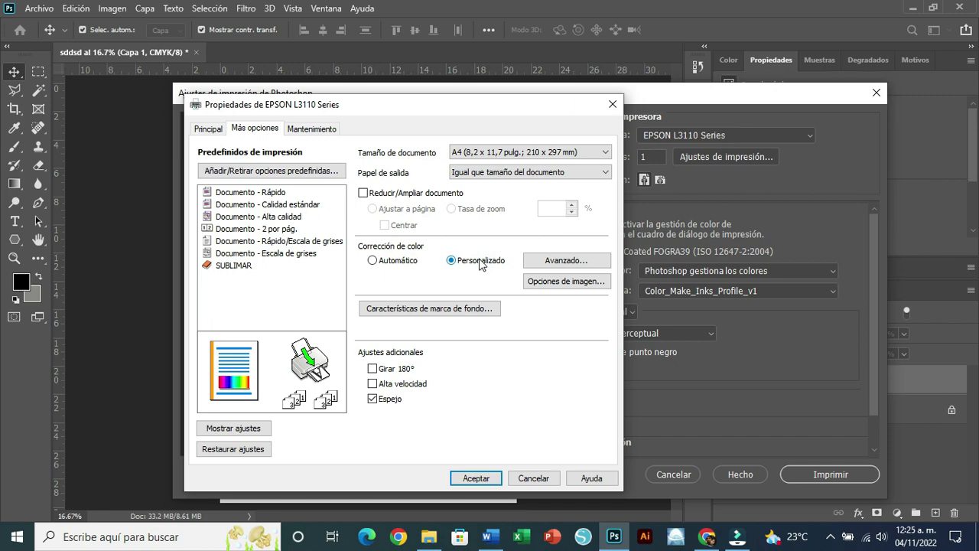
# Apply Sin ajuste de color in the advanced custom color correction and leave Alta velocidad disabled.
pyautogui.click(566, 262)
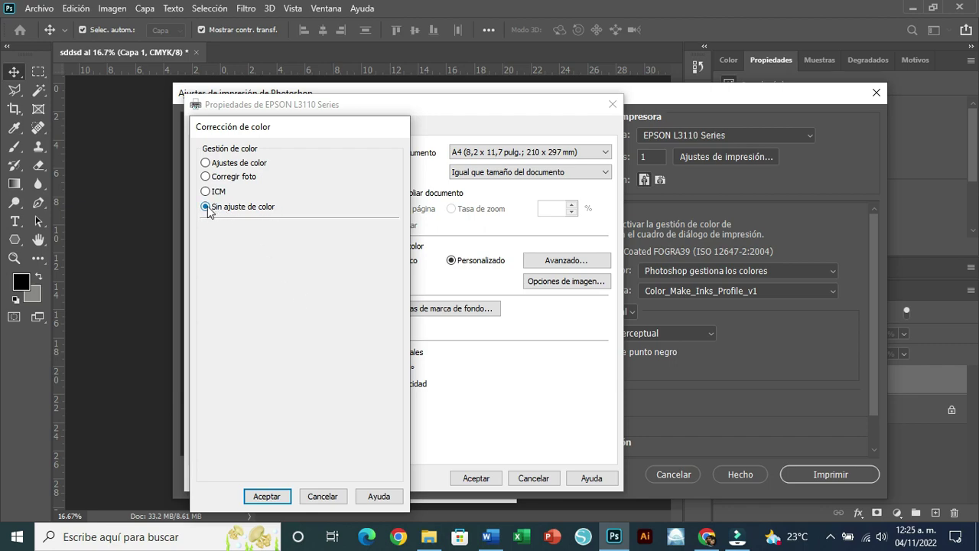
pyautogui.click(280, 498)
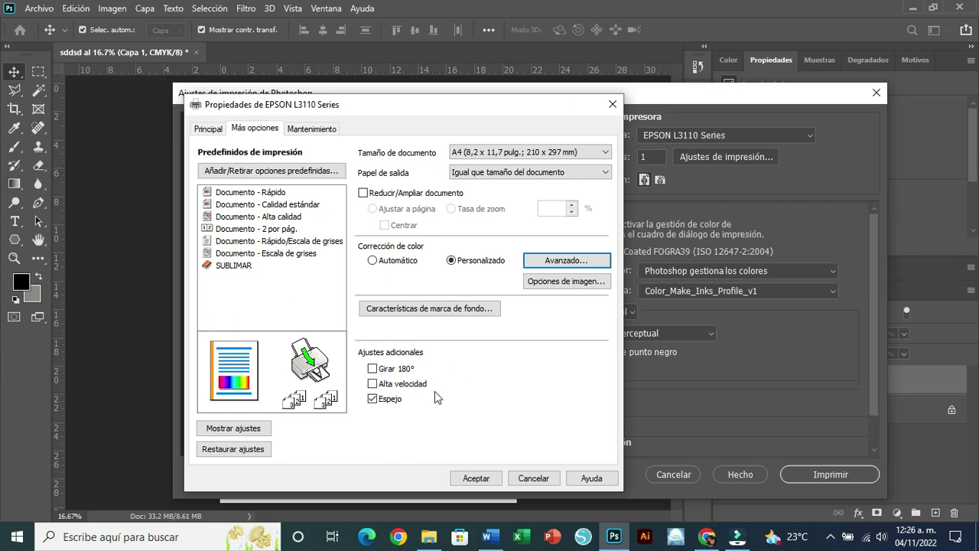
pyautogui.click(373, 384)
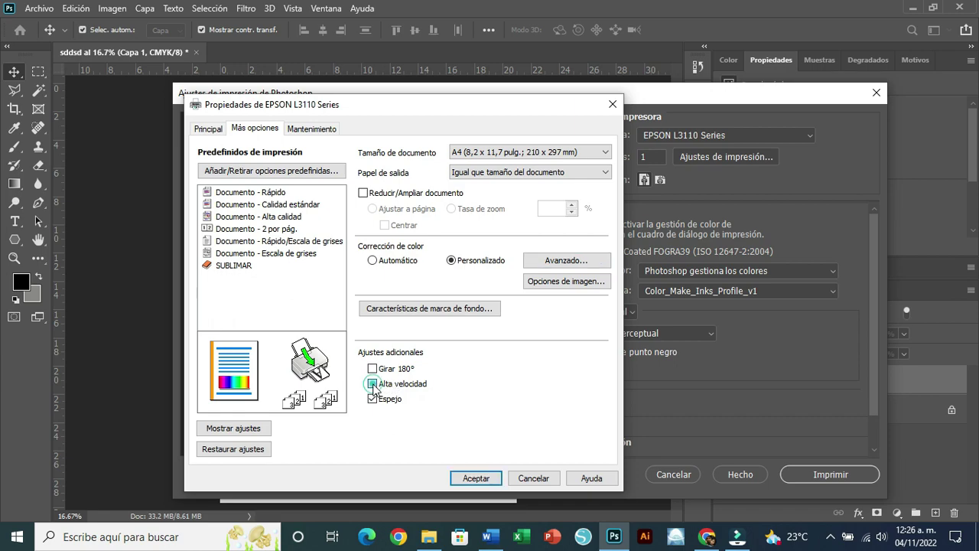
pyautogui.click(373, 384)
# Save the current driver settings as a custom print preset named sublimar1 with the round red icon.
pyautogui.click(269, 175)
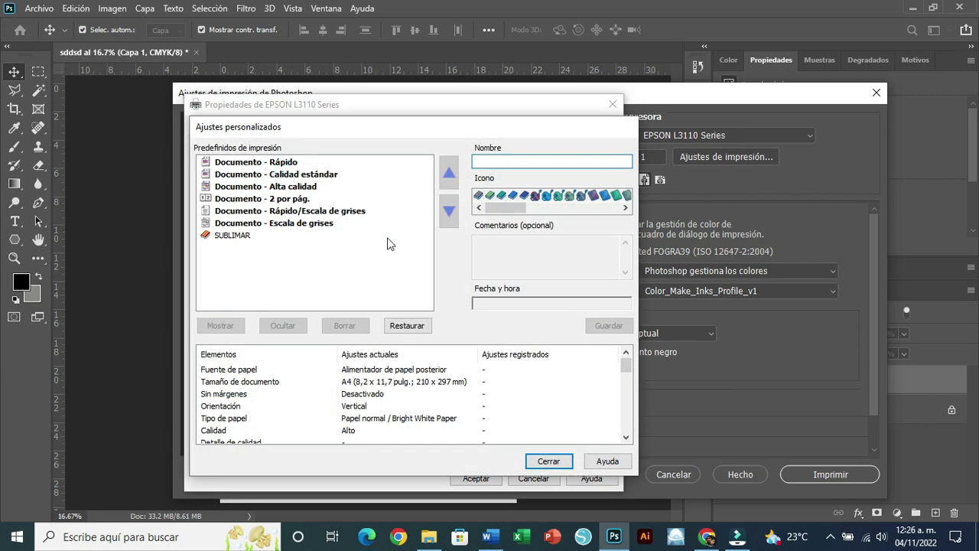
pyautogui.click(510, 160)
pyautogui.write('subli')
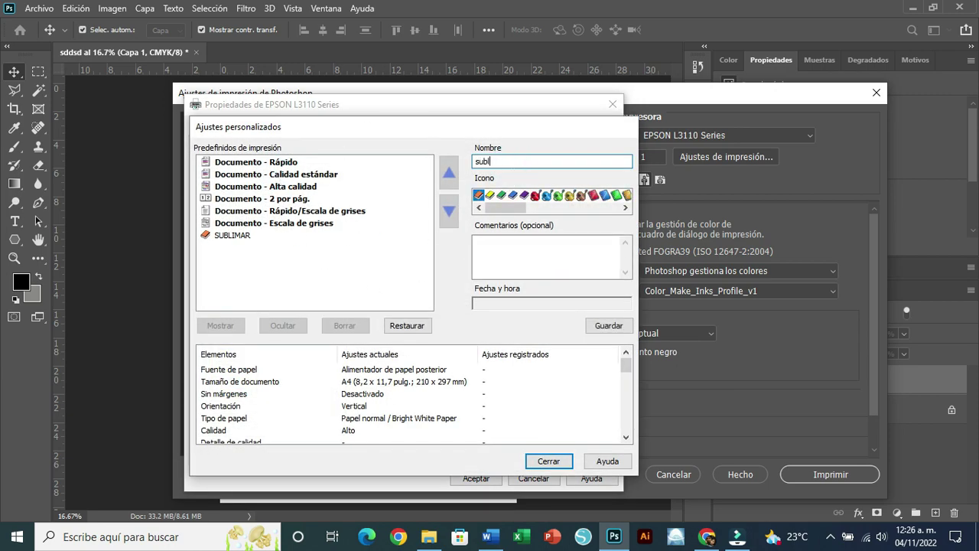
pyautogui.write('mar 1')
pyautogui.click(536, 196)
pyautogui.click(620, 329)
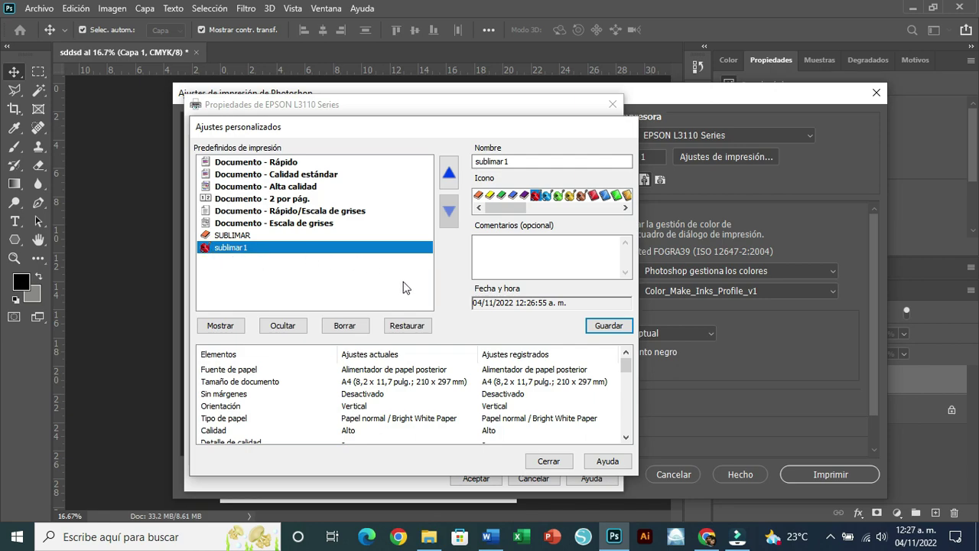
pyautogui.click(549, 461)
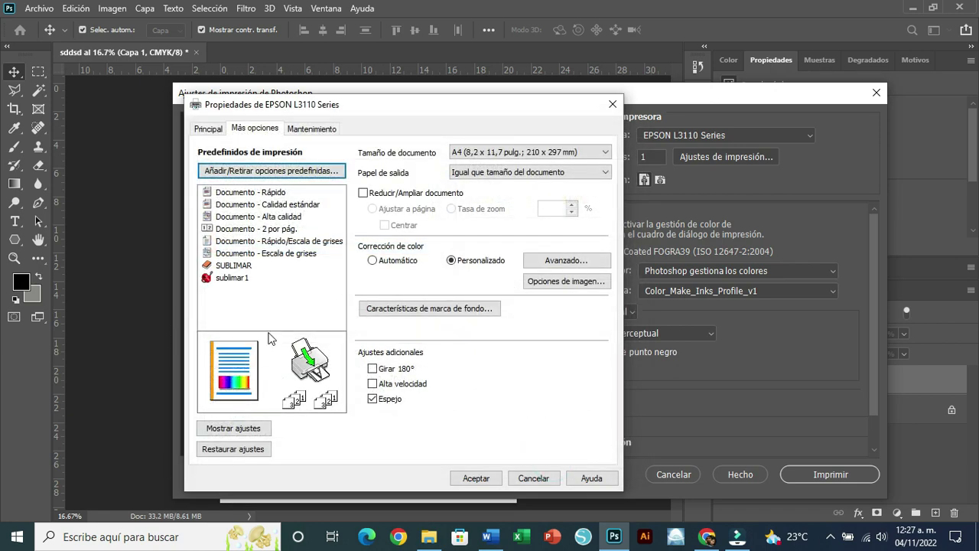
# Apply the sublimar1 preset and accept the printer properties to return to Photoshop's print settings.
pyautogui.moveTo(225, 284)
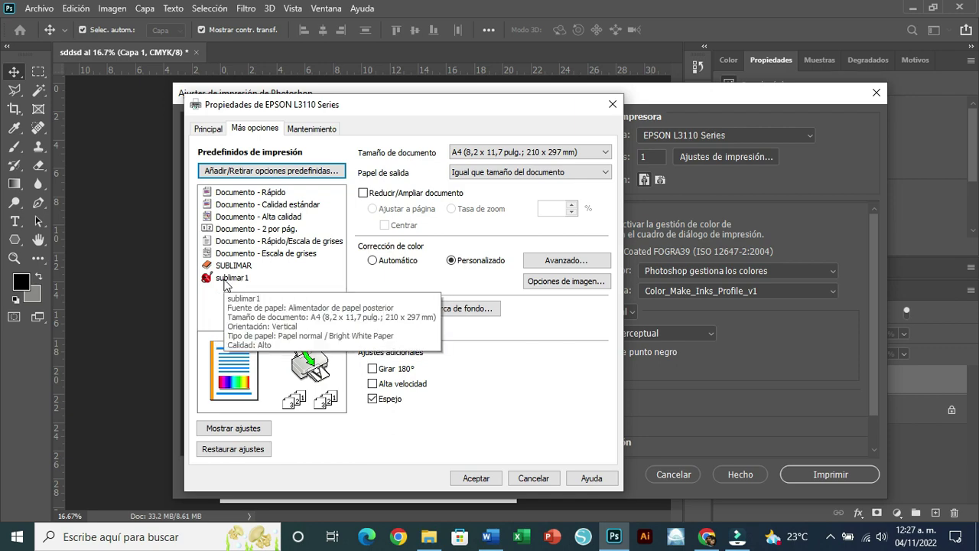
pyautogui.click(226, 280)
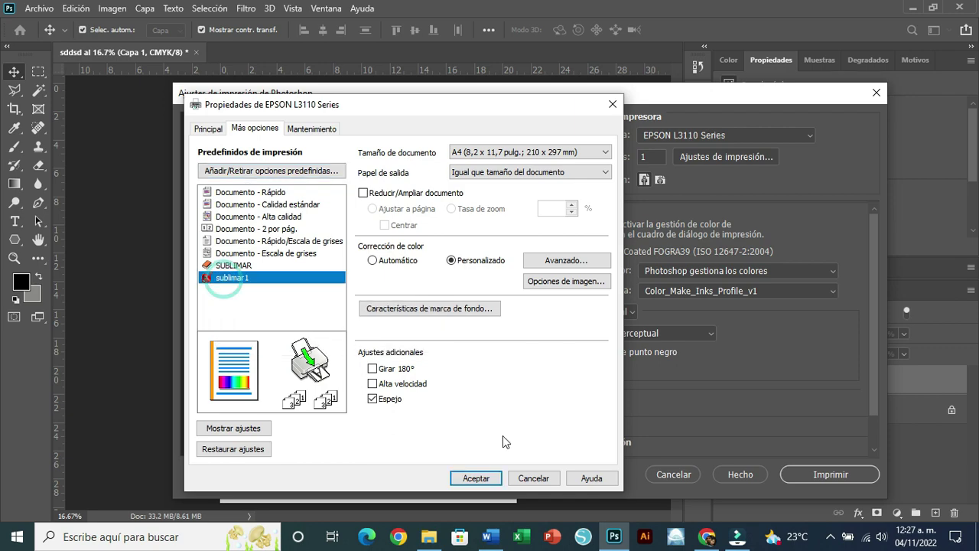
pyautogui.click(478, 478)
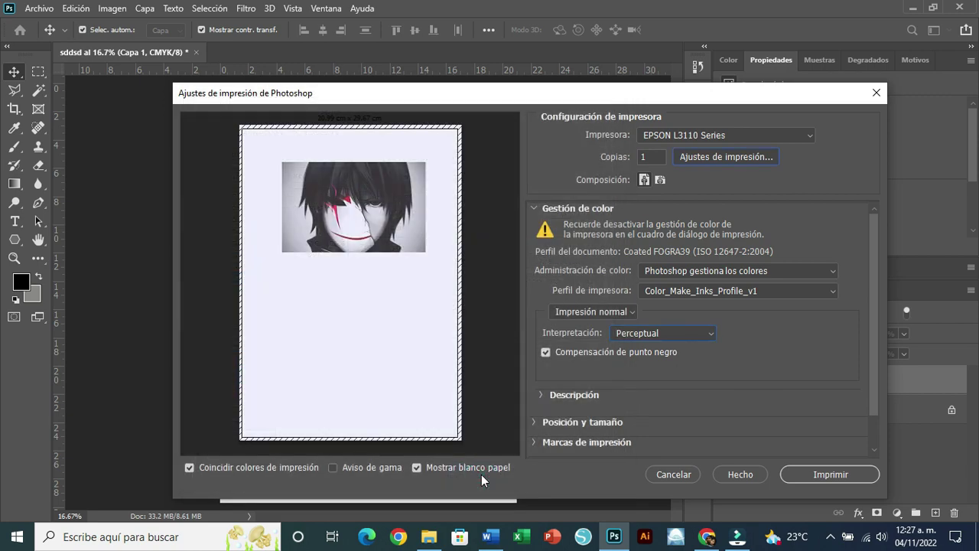